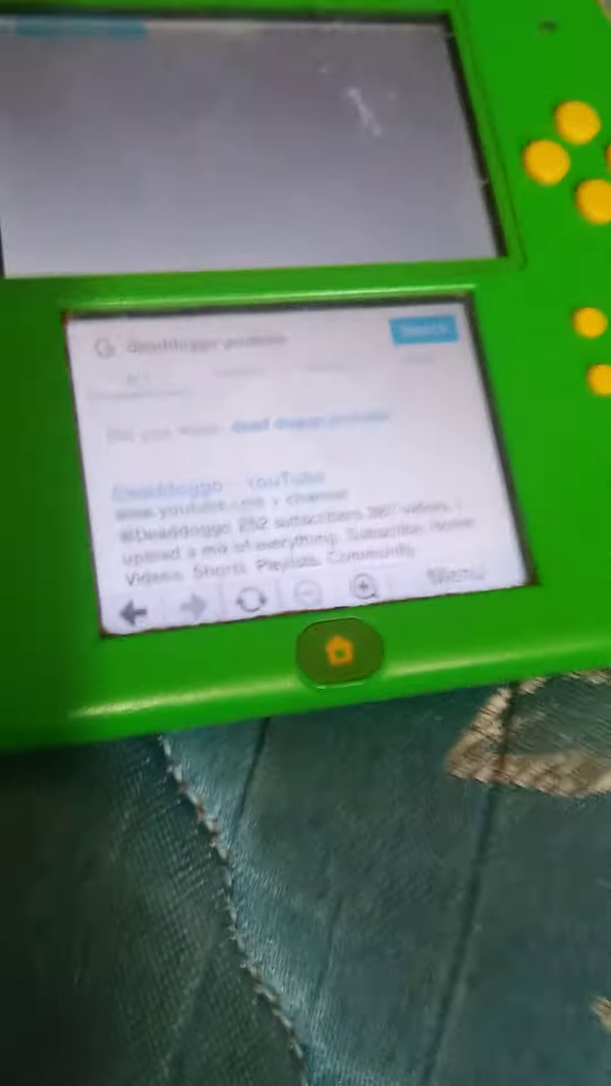
- Open the 'Deaddoggo - YouTube' search result and wait while the blank page keeps loading
left_click(171, 488)
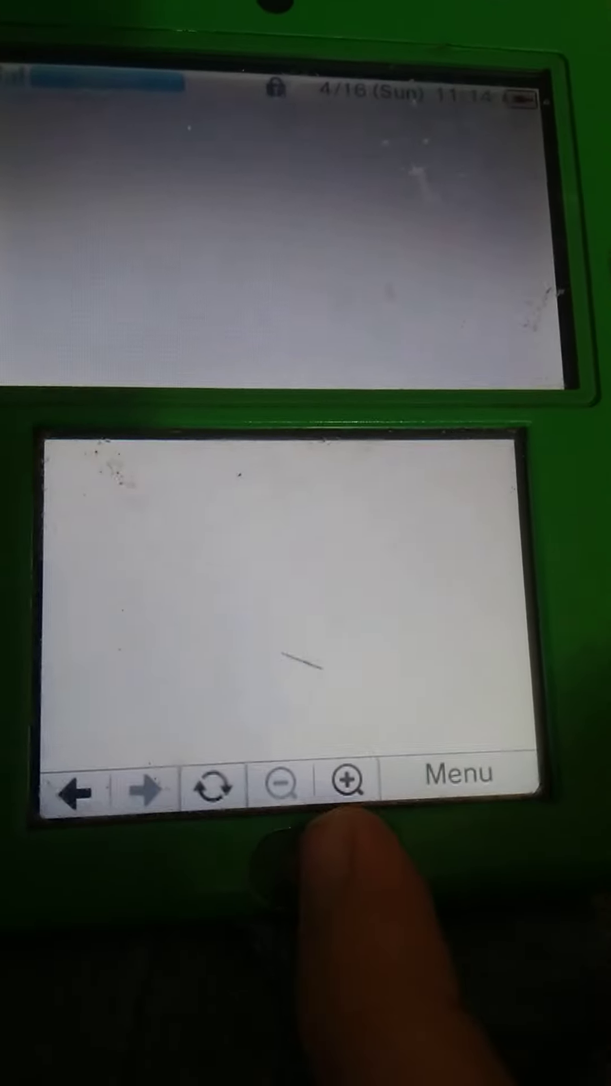
left_click(284, 857)
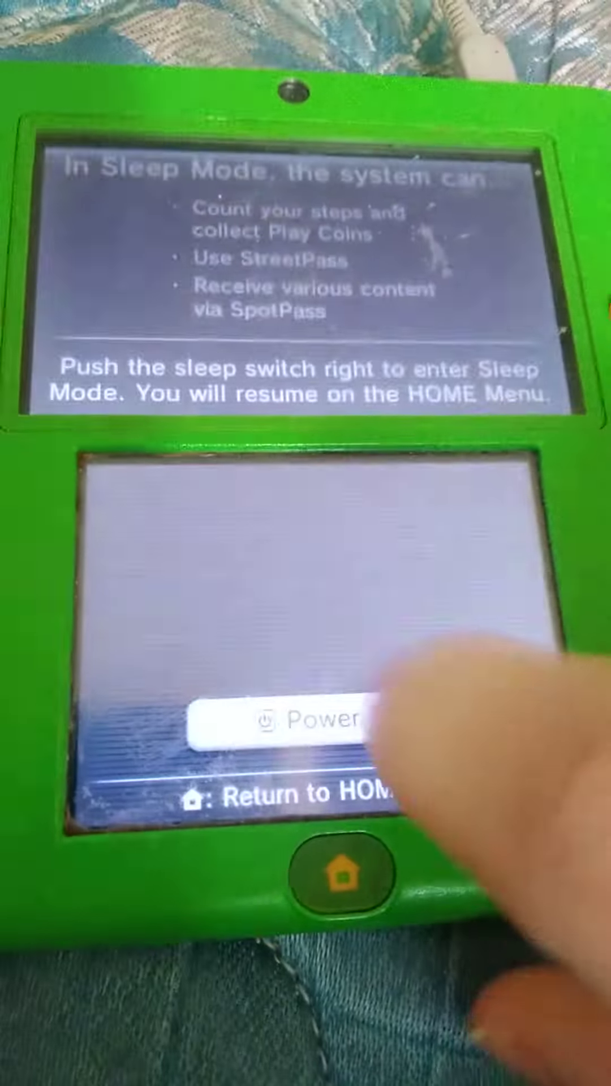
- Choose to power off the console from the HOME Menu, bringing up the power options screen
left_click(314, 730)
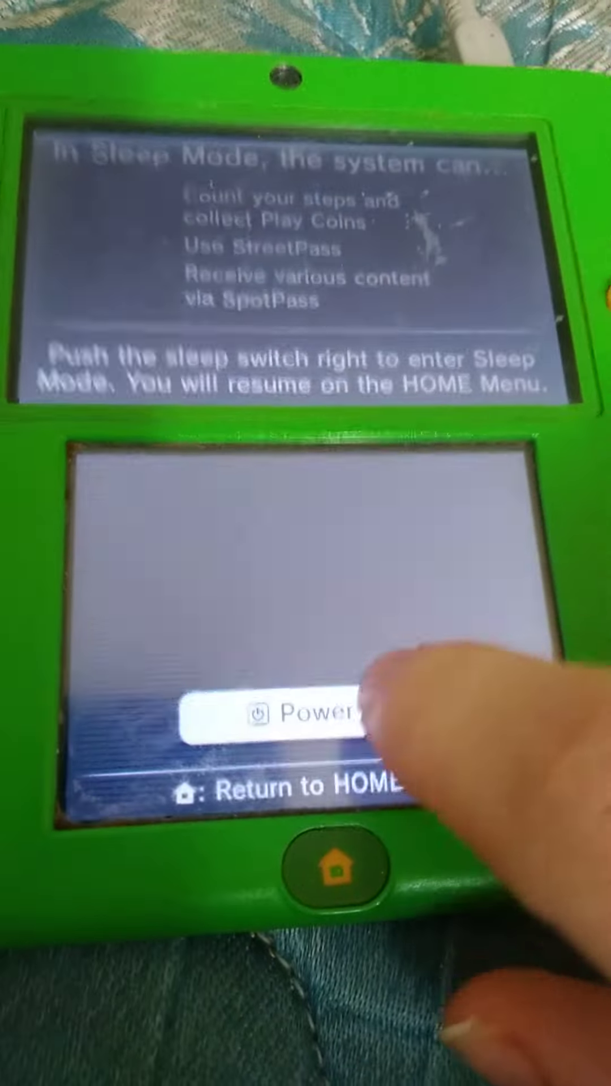